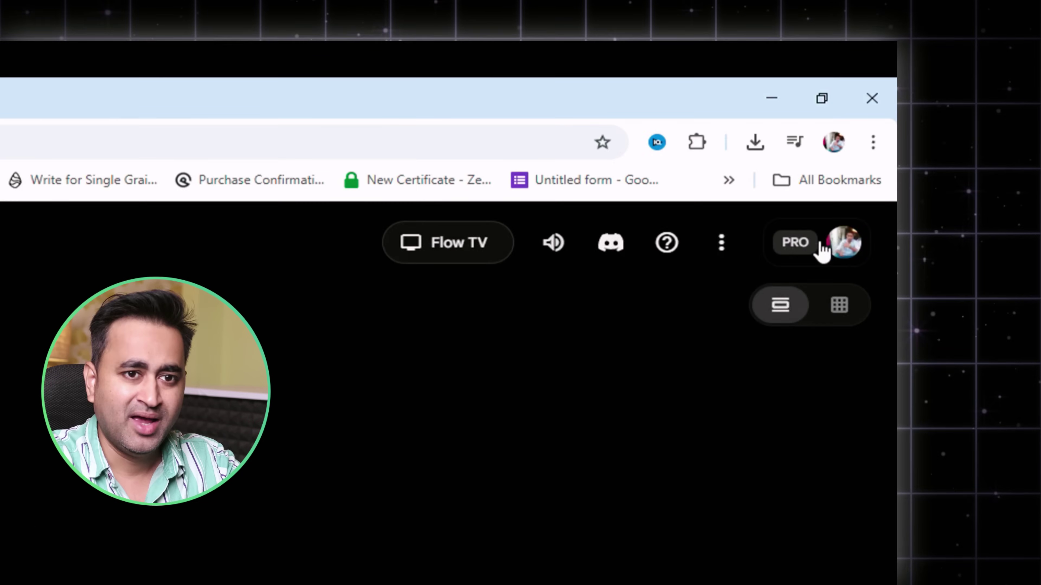
# Check the AI credits available on the Flow account
pyautogui.click(927, 133)
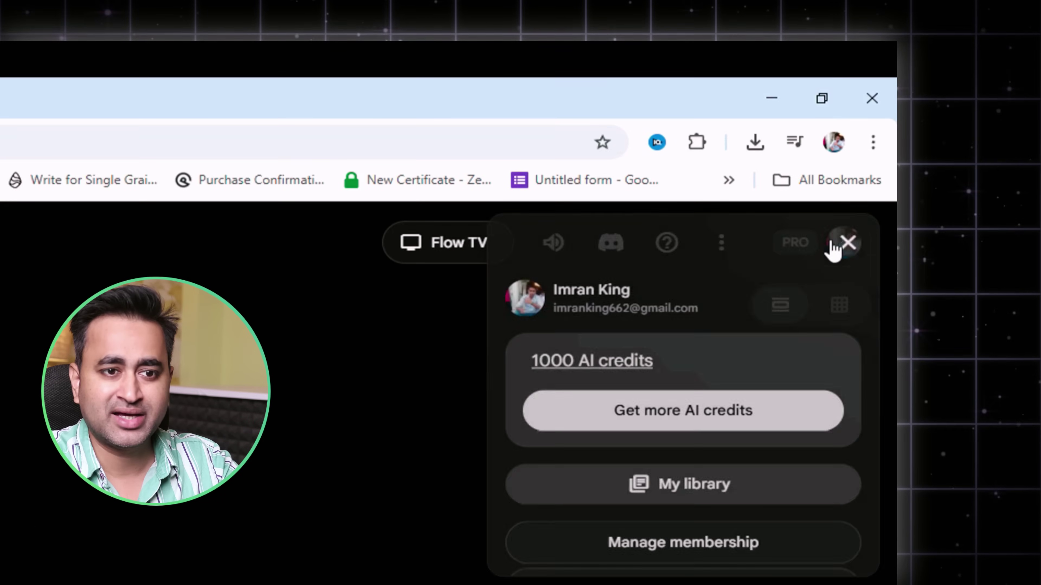
pyautogui.moveTo(551, 366); pyautogui.dragTo(588, 367)
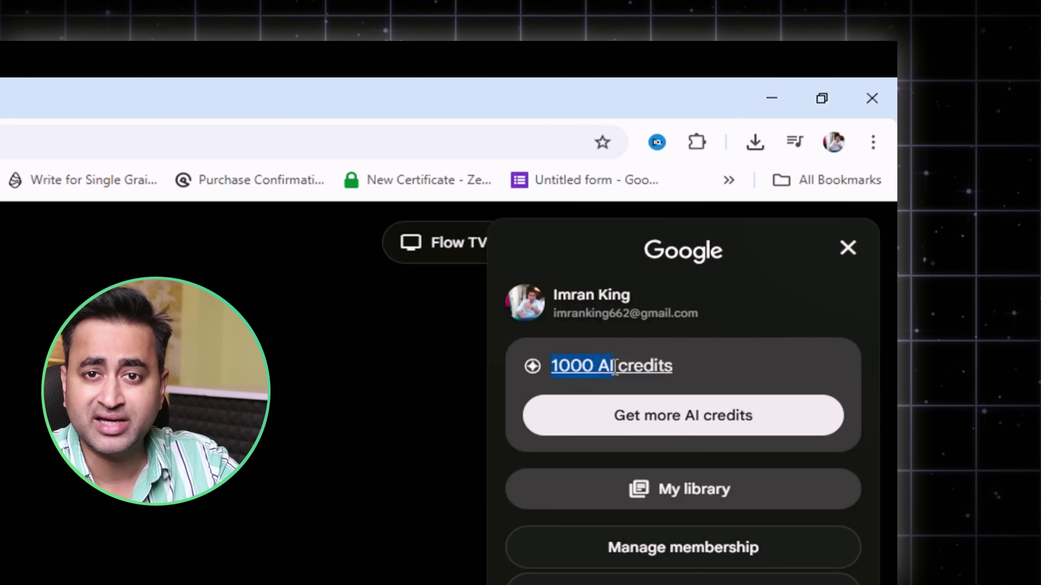
pyautogui.click(793, 369)
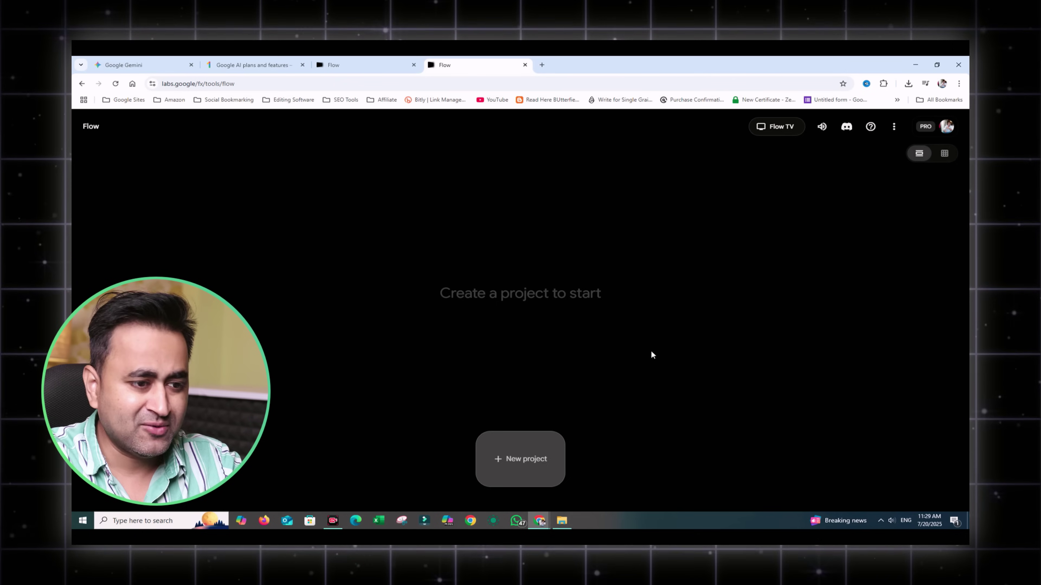
# Create a new Flow project and get its text-to-video prompt ready for entry
pyautogui.click(522, 458)
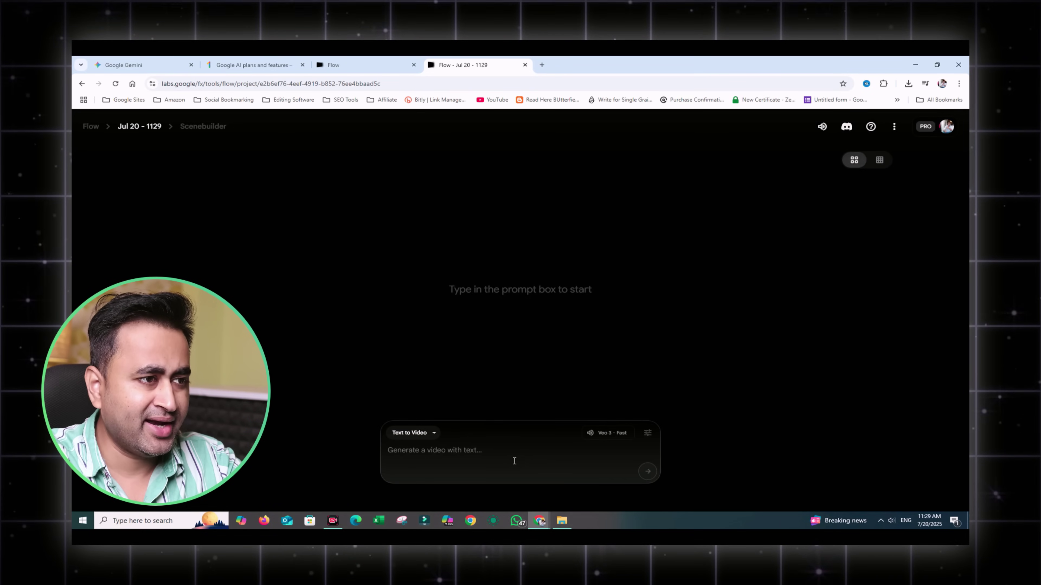
pyautogui.click(427, 456)
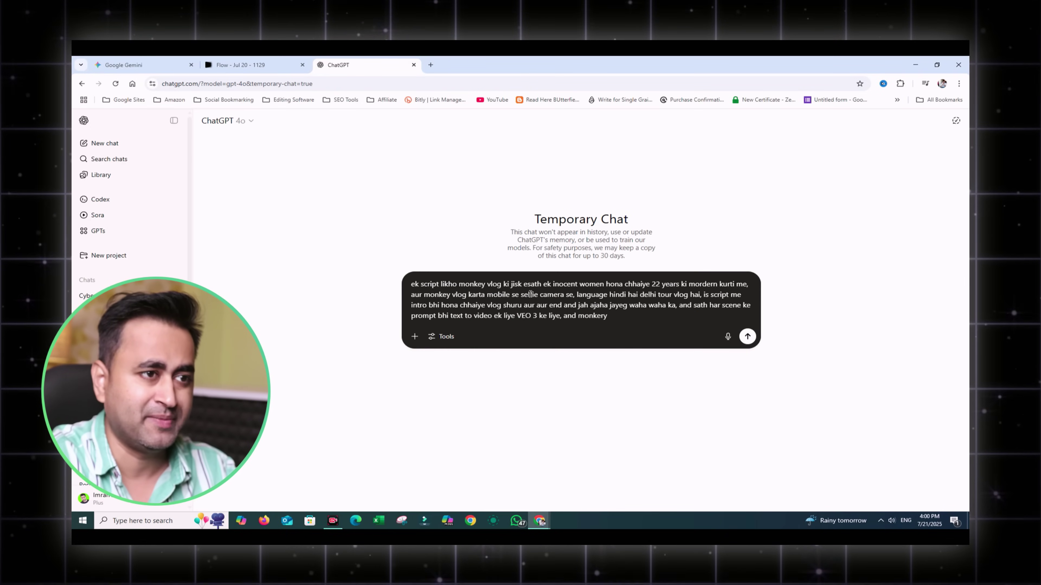
# In ChatGPT, finish the monkey vlog script request with "monkey women ko describe karn ahai consistency ke liye" and send it
pyautogui.press('BackSpace')
pyautogui.press('BackSpace')
pyautogui.write('y women k')
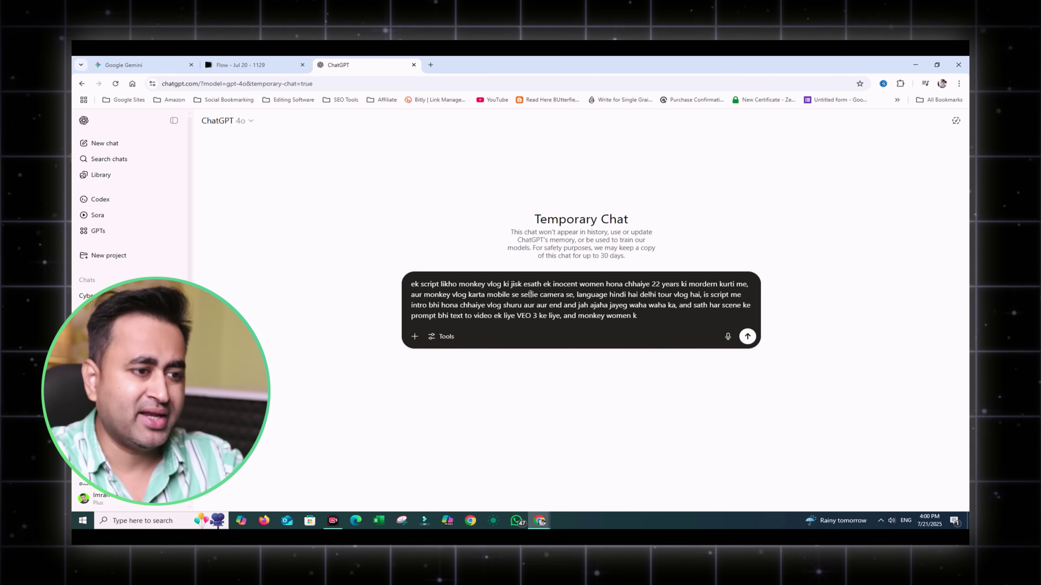
pyautogui.write('o describe karn ahai co')
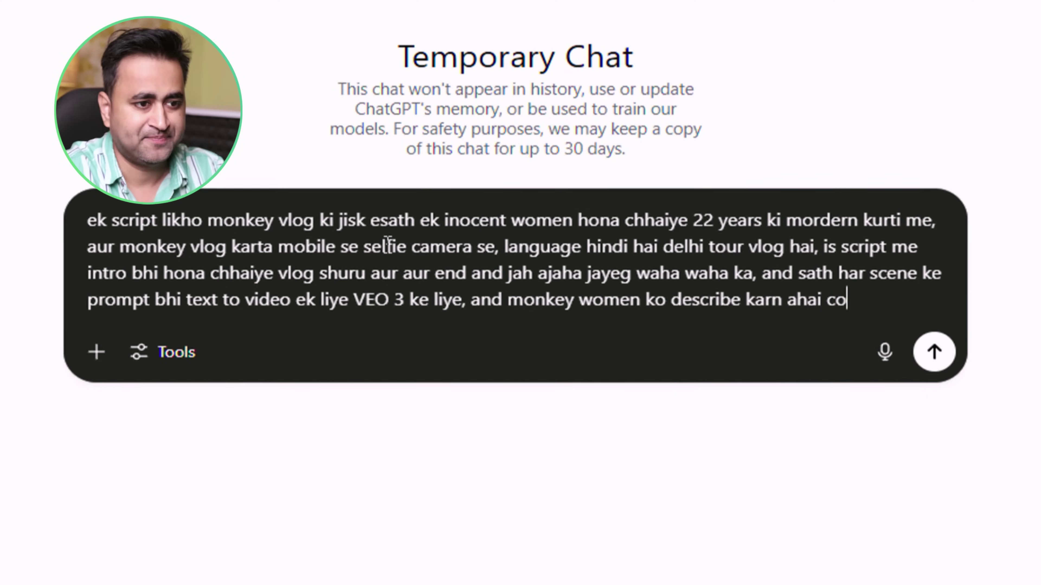
pyautogui.write('sistency ke liye')
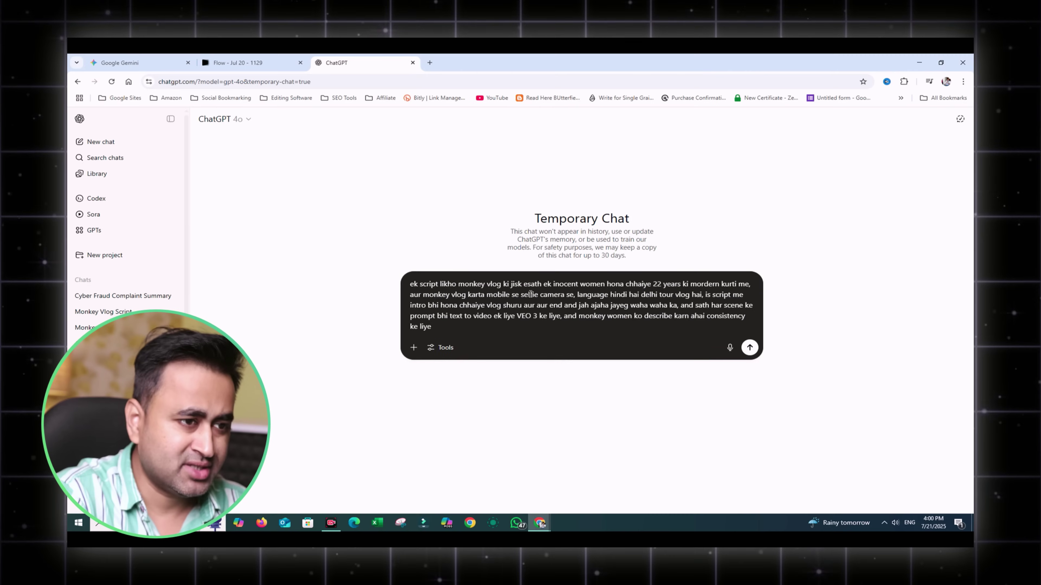
pyautogui.press('Return')
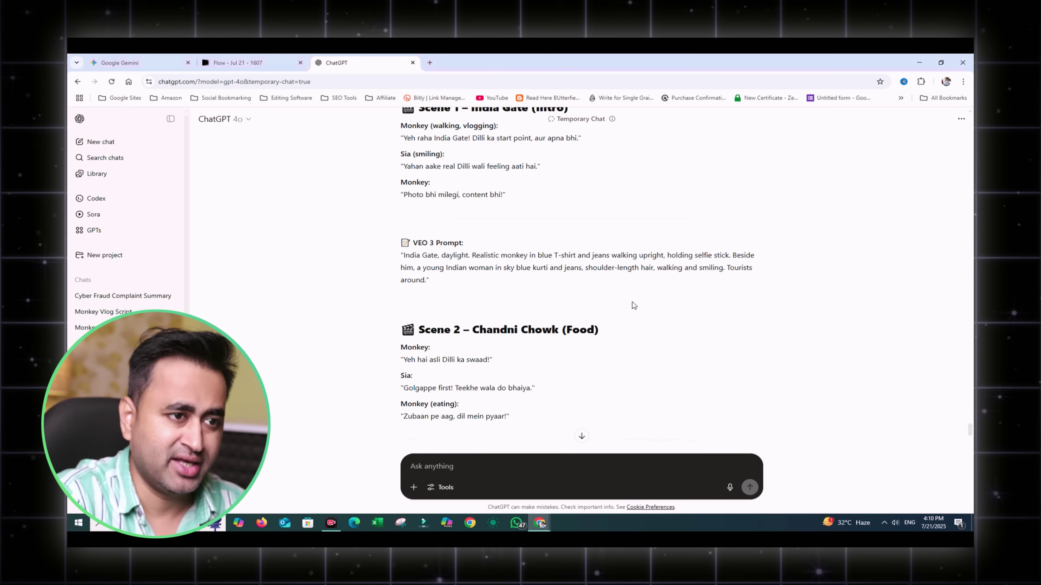
# Copy the Scene 1 India Gate VEO 3 prompt from ChatGPT into the text-to-video prompt in Flow
pyautogui.scroll(1, 969, 429)
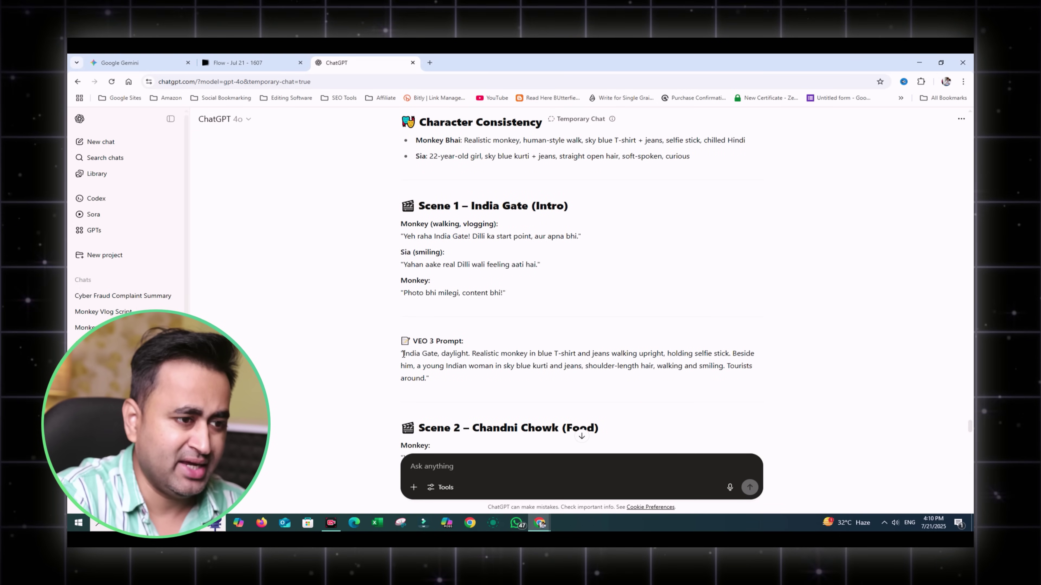
pyautogui.moveTo(403, 354); pyautogui.dragTo(426, 377)
pyautogui.hotkey('ctrl', 'c')
pyautogui.click(221, 59)
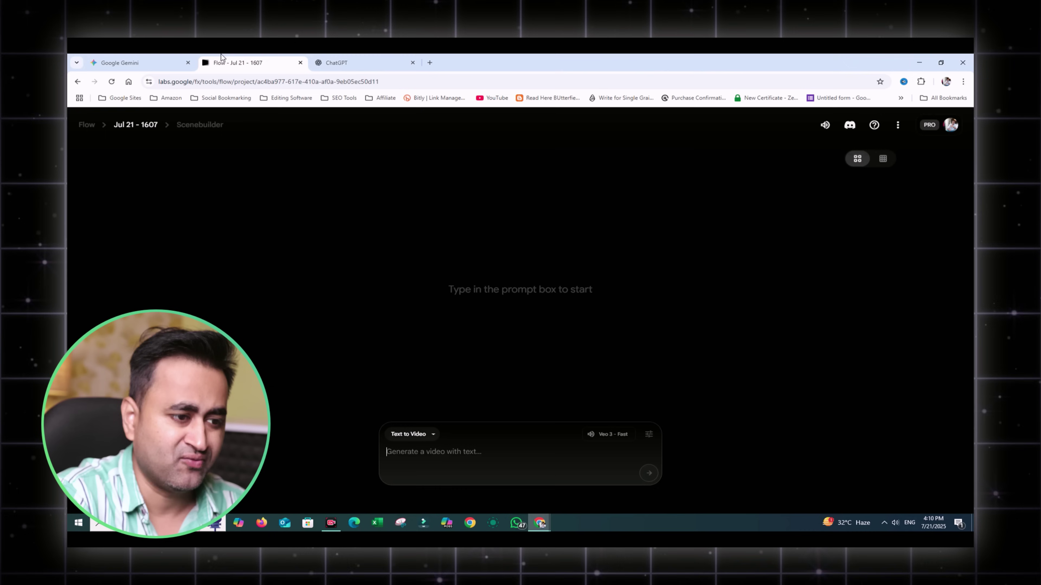
pyautogui.click(424, 469)
pyautogui.hotkey('ctrl', 'v')
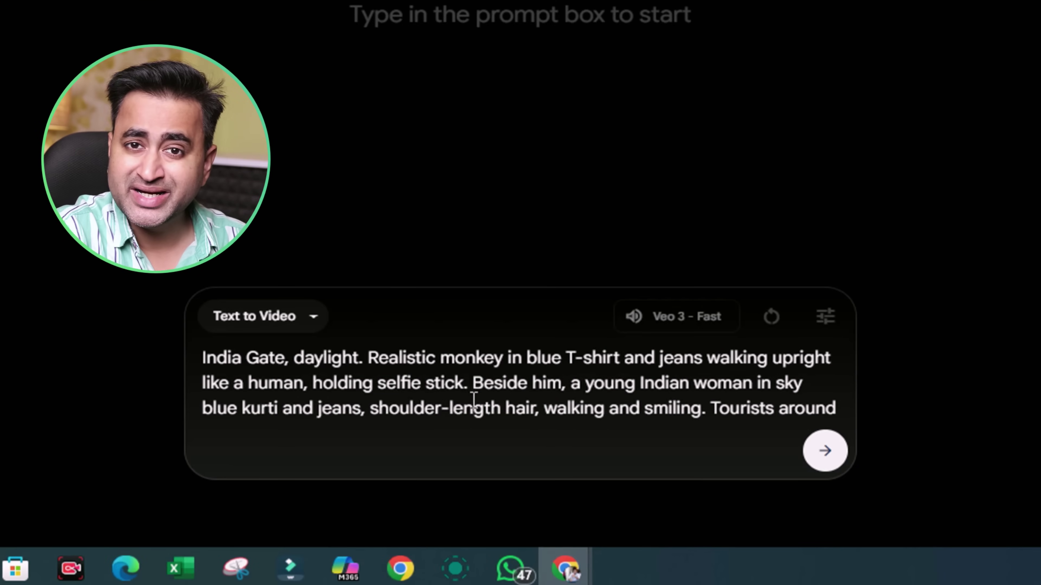
# Split the Flow prompt after "holding selfie stick" and add the monkey's and Sia's Scene 1 dialogue from ChatGPT to their descriptions
pyautogui.click(469, 383)
pyautogui.press('Return')
pyautogui.press('Return')
pyautogui.click(497, 335)
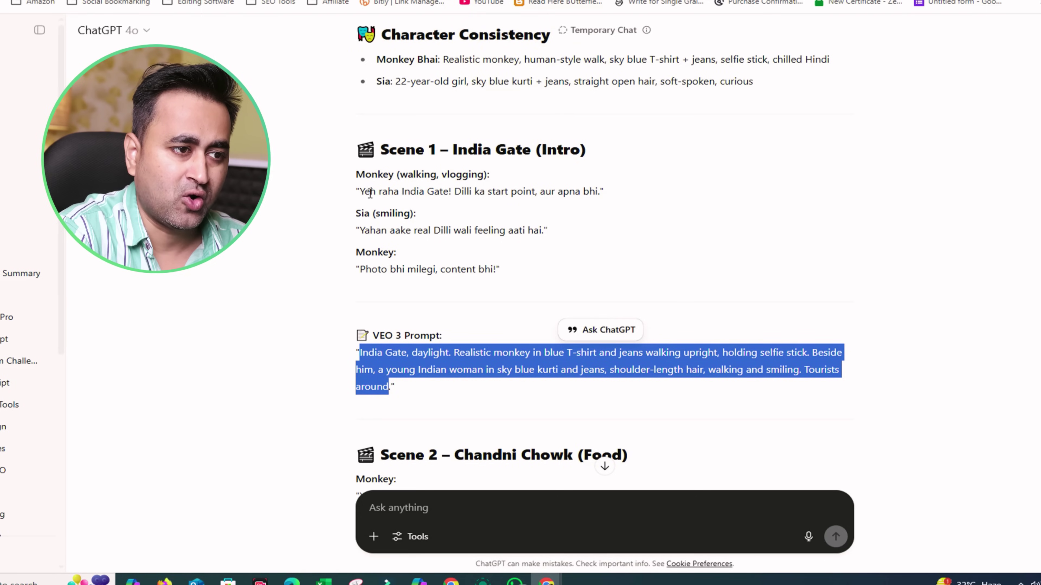
pyautogui.click(348, 196)
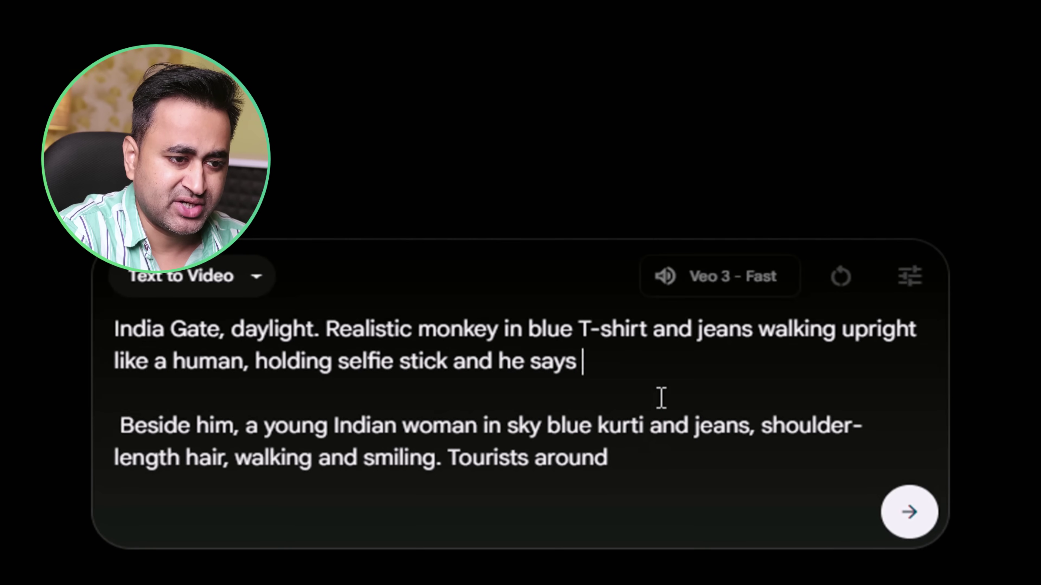
pyautogui.write('"Yeh raha India Gate! Dilli ka start point, aur apna bhi."')
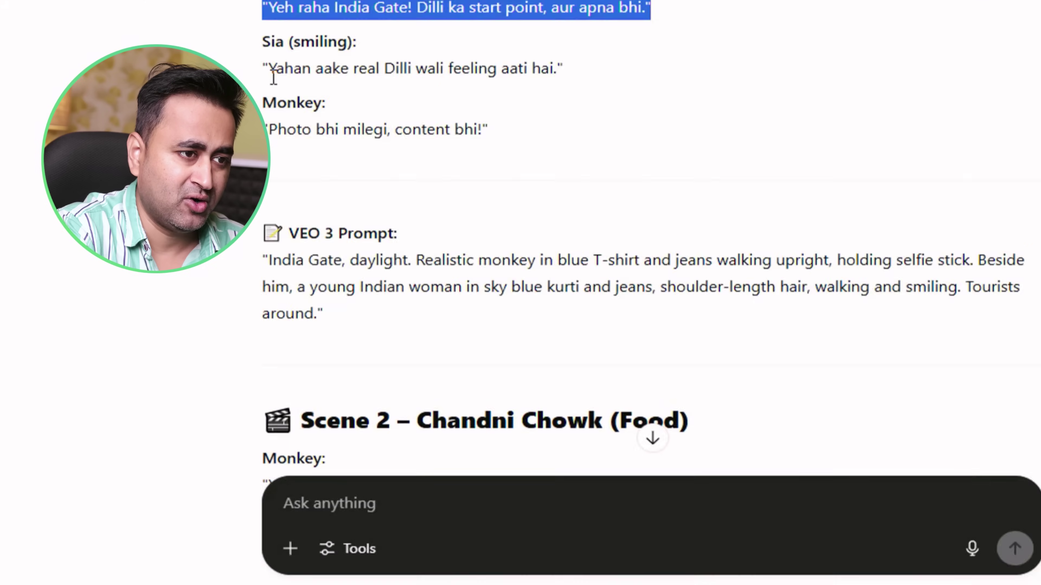
pyautogui.moveTo(368, 256); pyautogui.dragTo(426, 261)
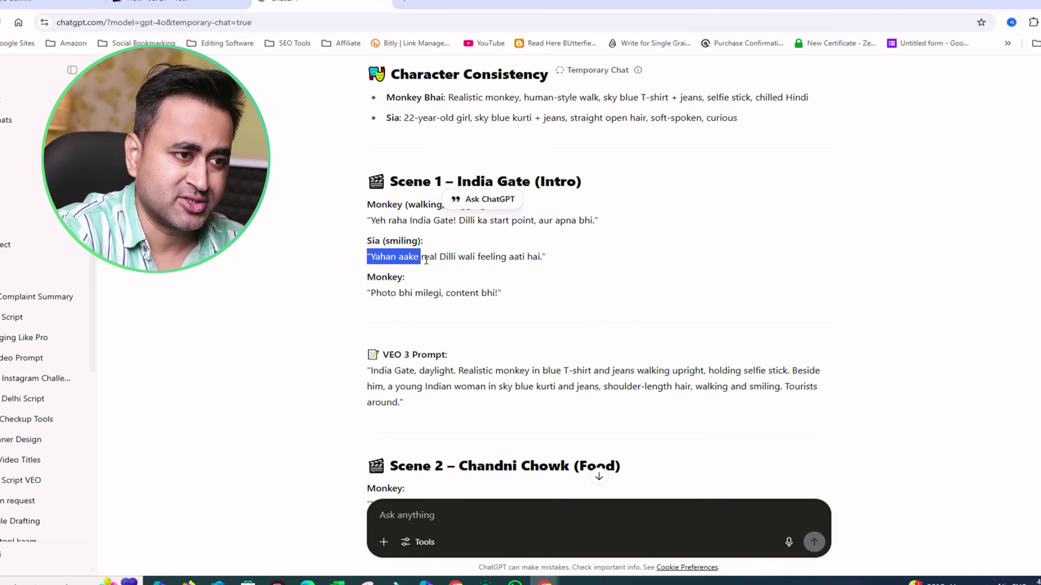
pyautogui.moveTo(493, 263); pyautogui.dragTo(563, 259)
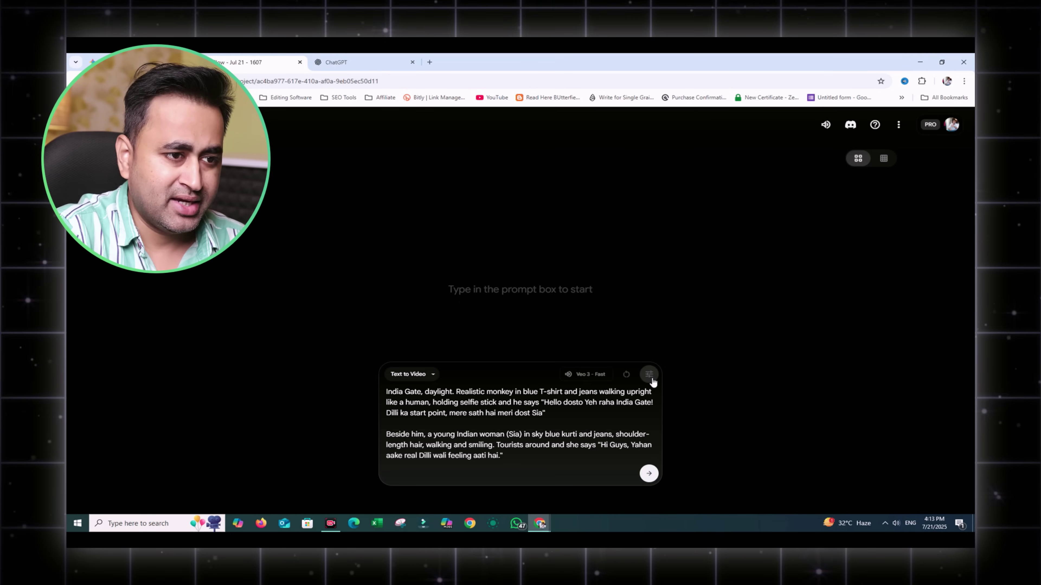
# Set the outputs per prompt to 1, keep the Veo 3 - Fast model, and generate the India Gate video
pyautogui.click(649, 375)
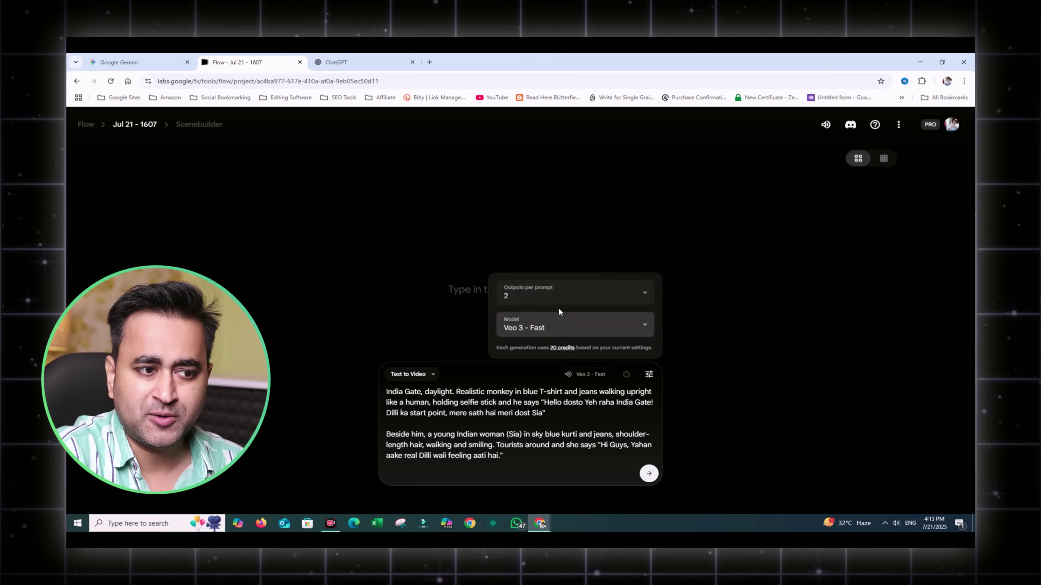
pyautogui.click(540, 296)
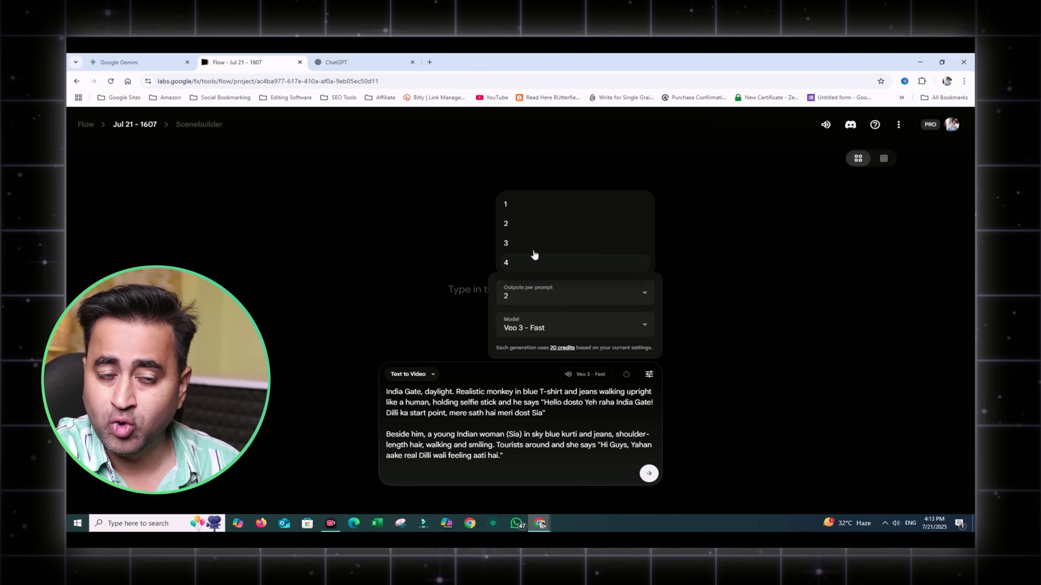
pyautogui.click(520, 206)
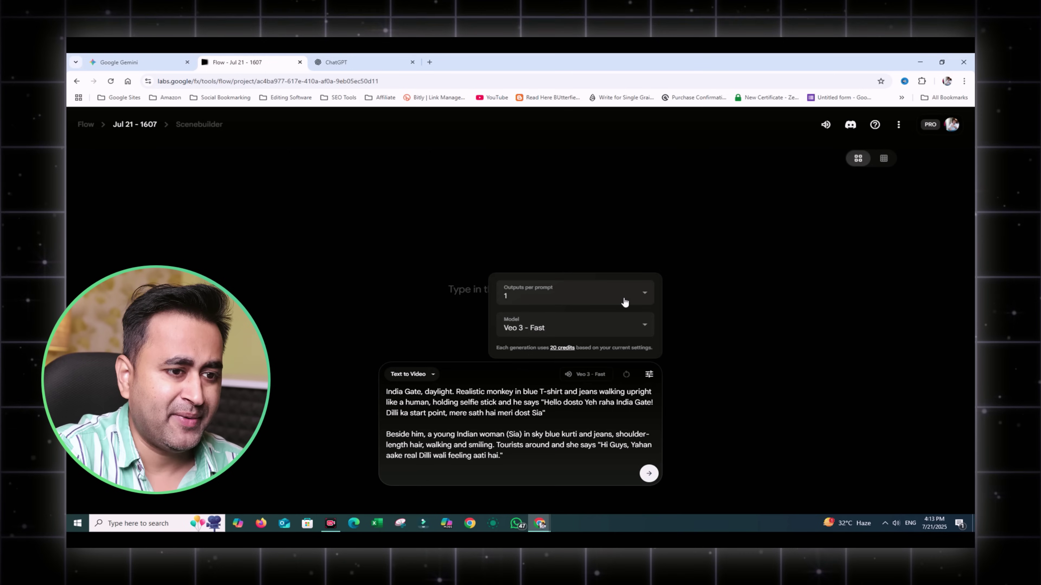
pyautogui.click(638, 328)
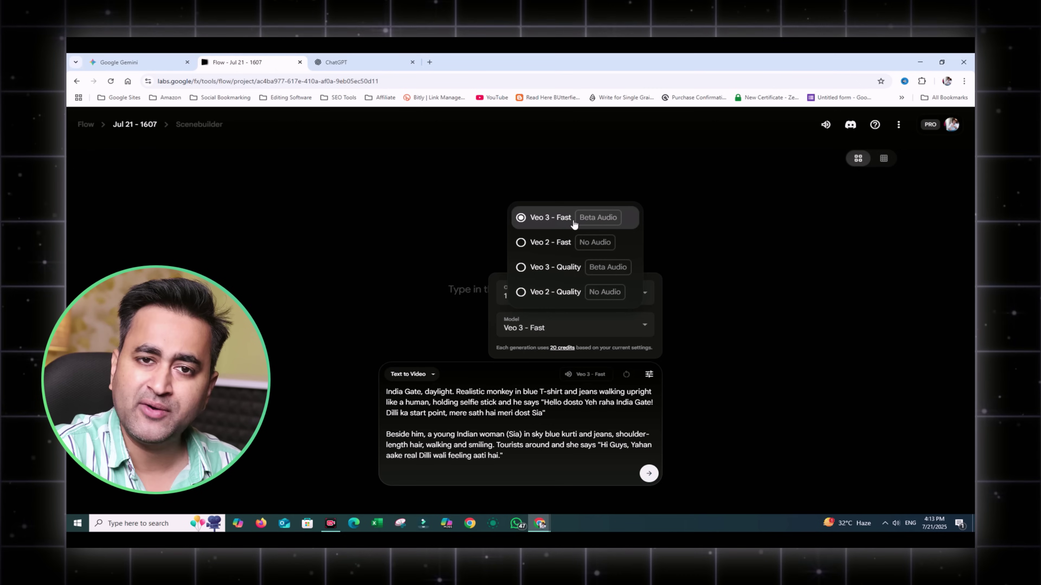
pyautogui.click(601, 223)
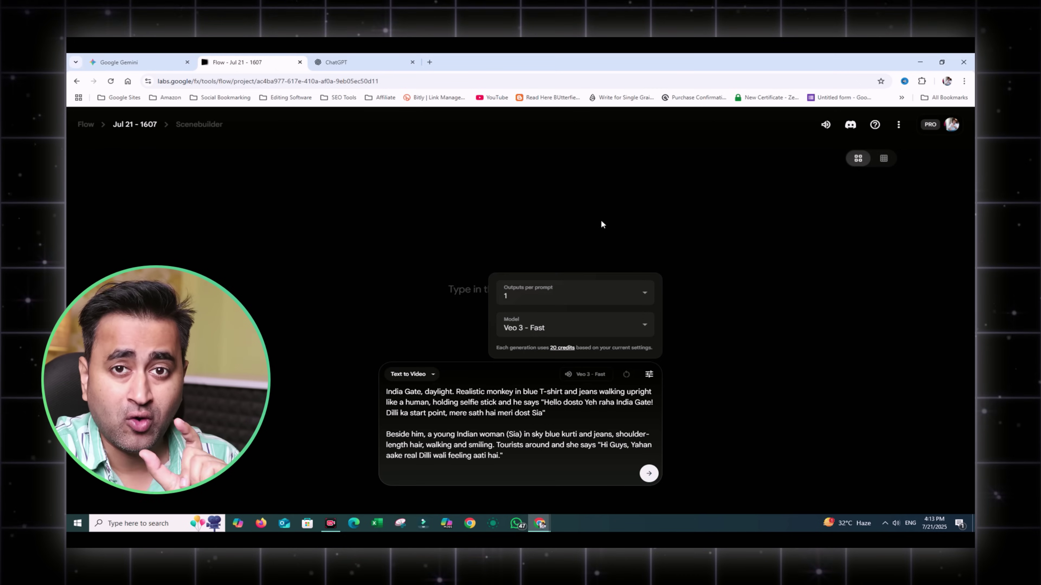
pyautogui.click(750, 284)
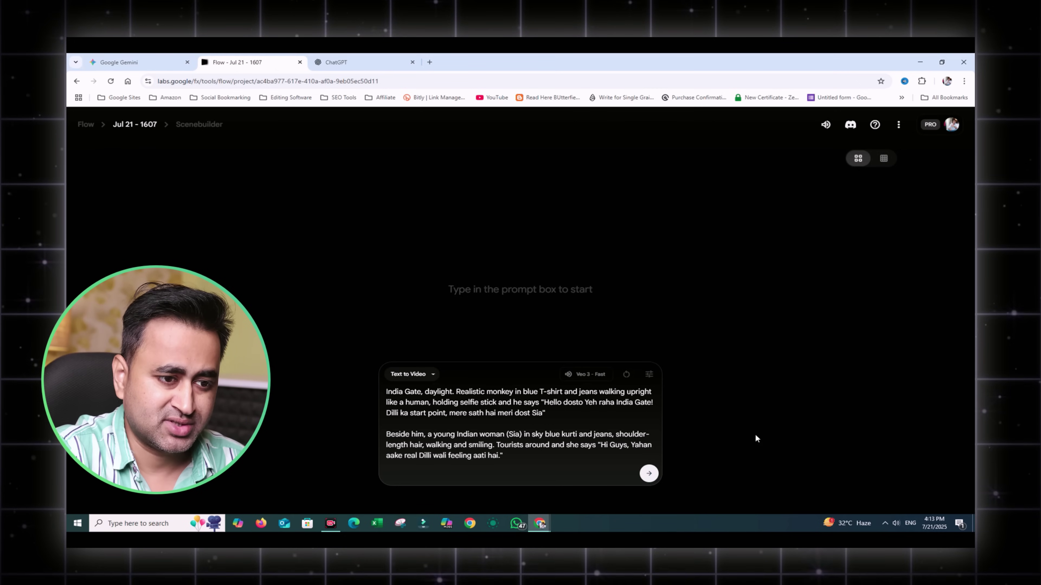
pyautogui.click(648, 474)
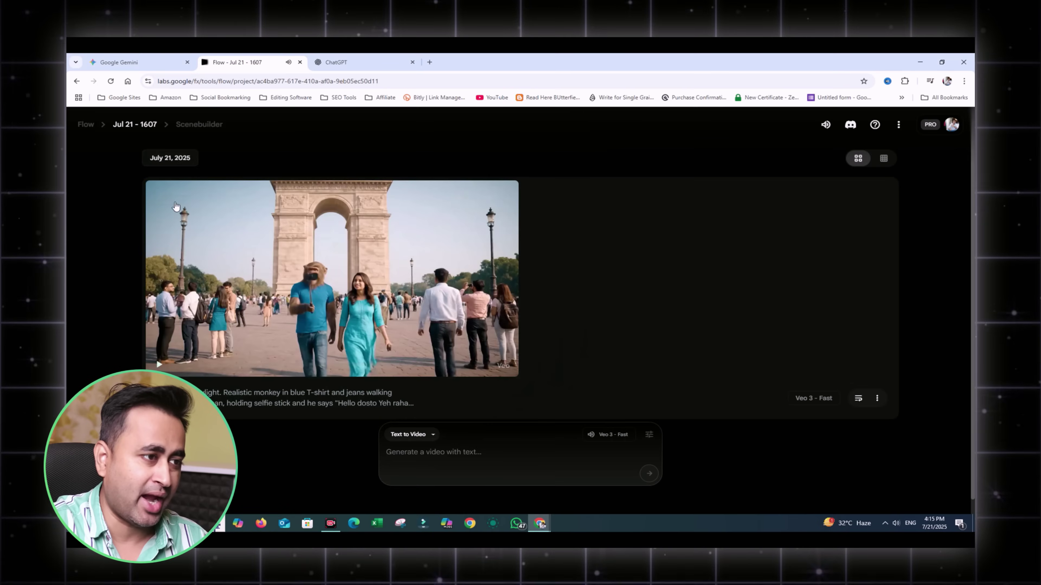
# Add the generated India Gate clip to the scene and move the playhead to the clip's end
pyautogui.moveTo(206, 198)
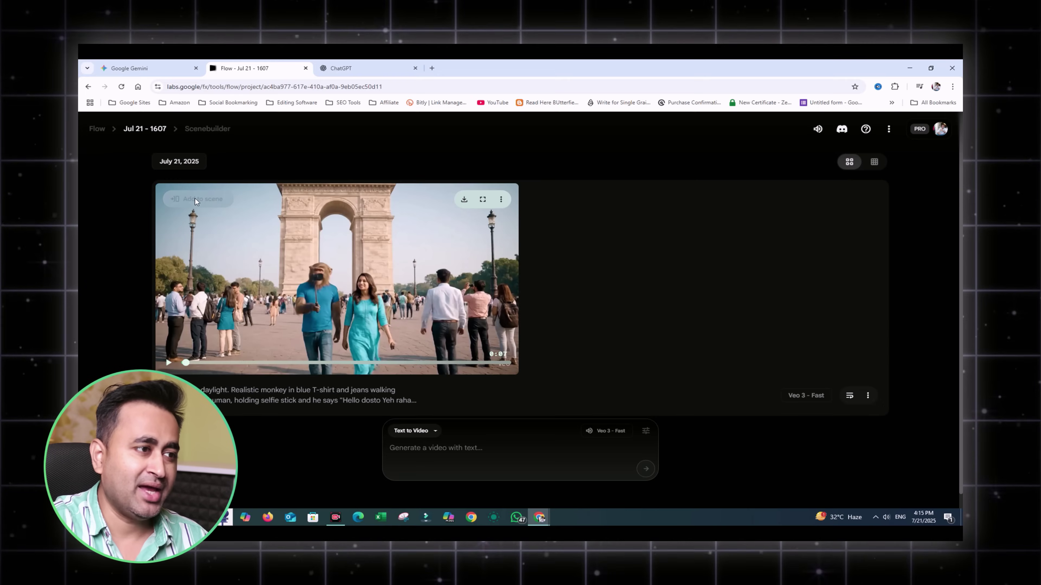
pyautogui.click(195, 199)
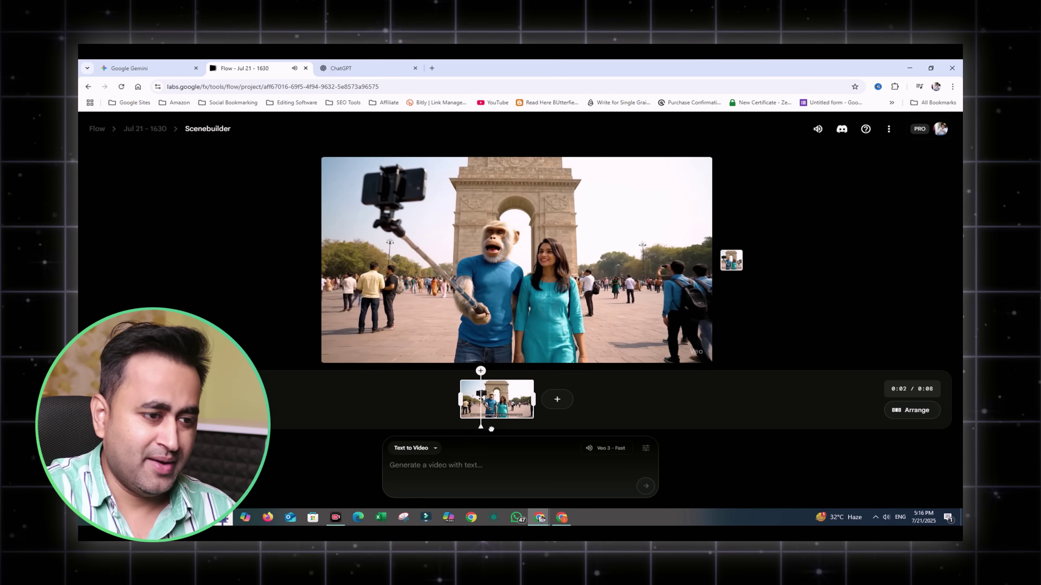
pyautogui.moveTo(485, 427); pyautogui.dragTo(531, 426)
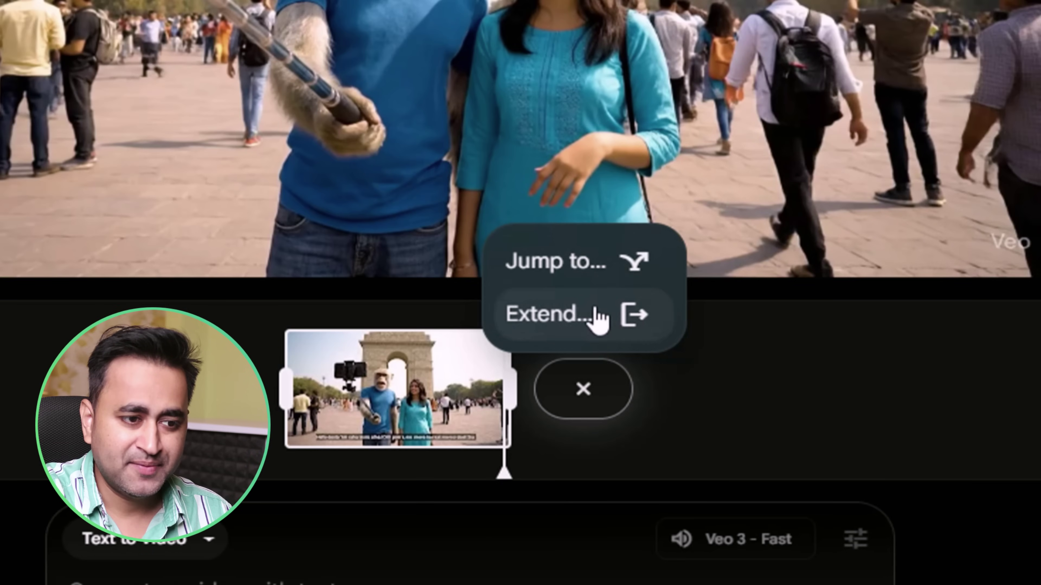
# Extend the clip with a walking prompt where the monkey says "Photo bhi milegi, content bhi!" and a yellow green auto rikshaw enters from the left
pyautogui.click(599, 319)
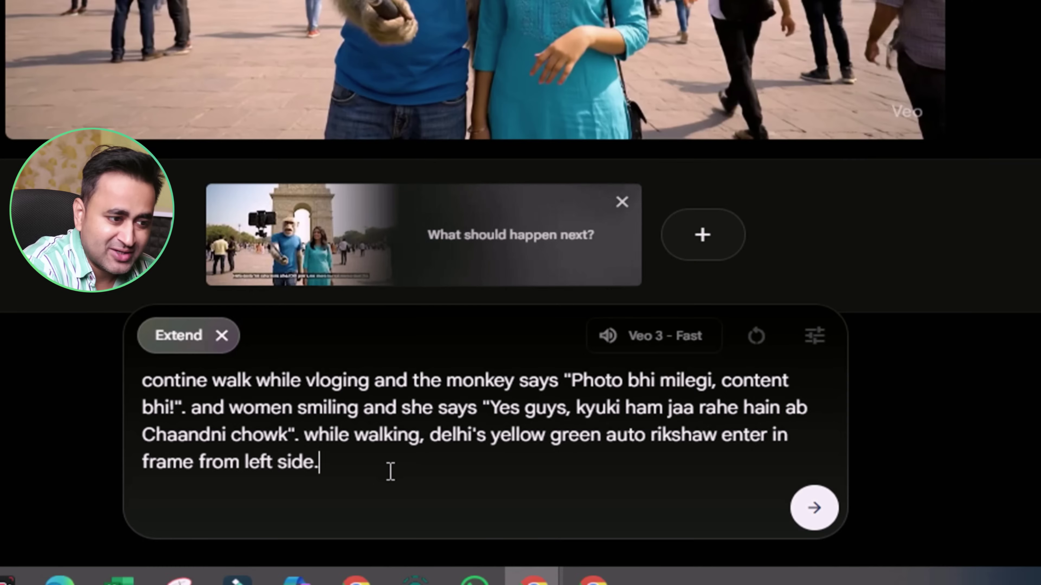
pyautogui.press('Return')
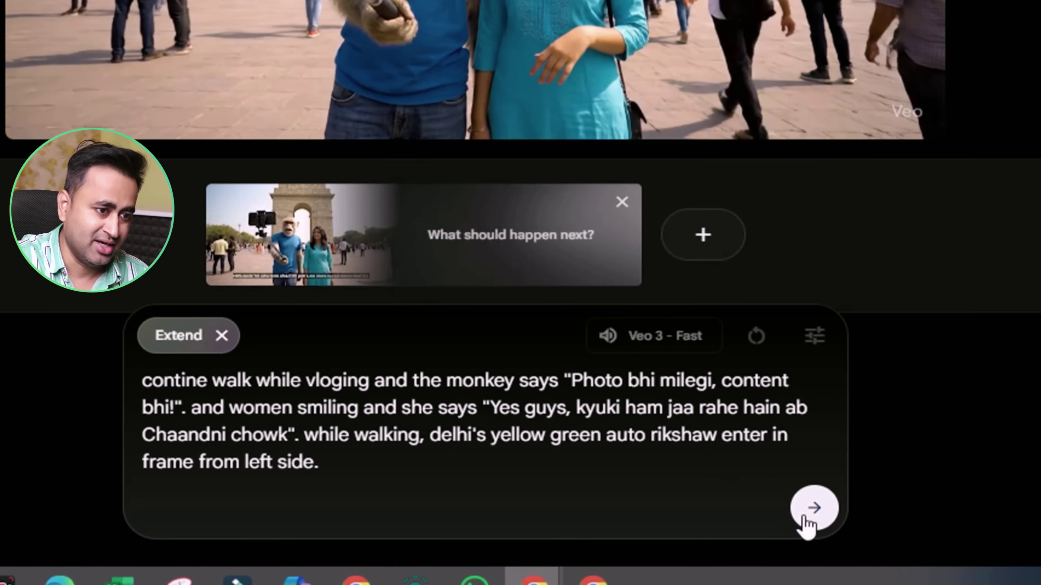
pyautogui.click(814, 509)
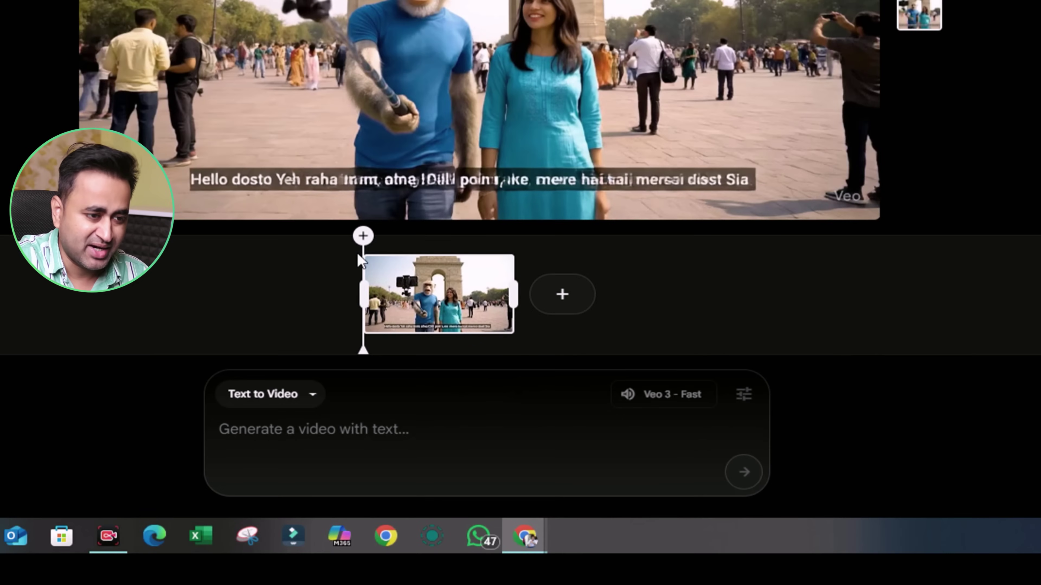
# Save the clip's last frame as an asset and use it as the Frames to Video start frame with the India Gate dialogue prompt
pyautogui.moveTo(361, 350); pyautogui.dragTo(469, 351)
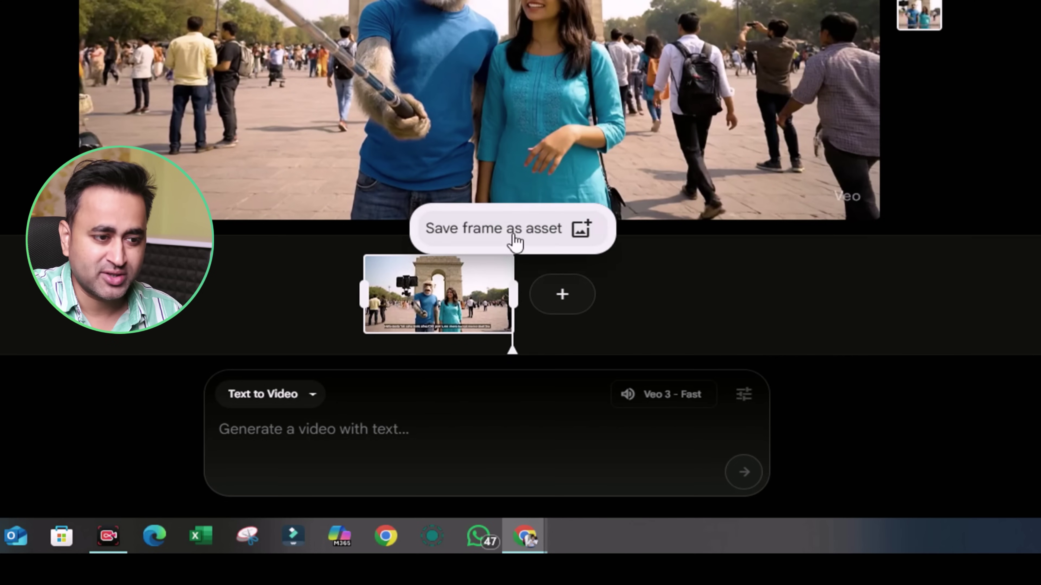
pyautogui.click(514, 242)
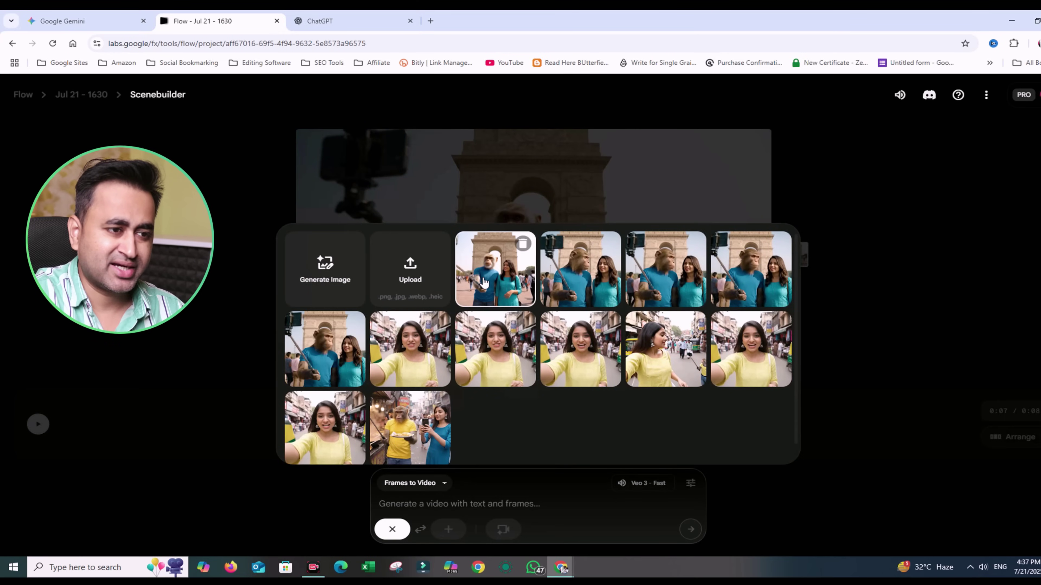
pyautogui.click(484, 281)
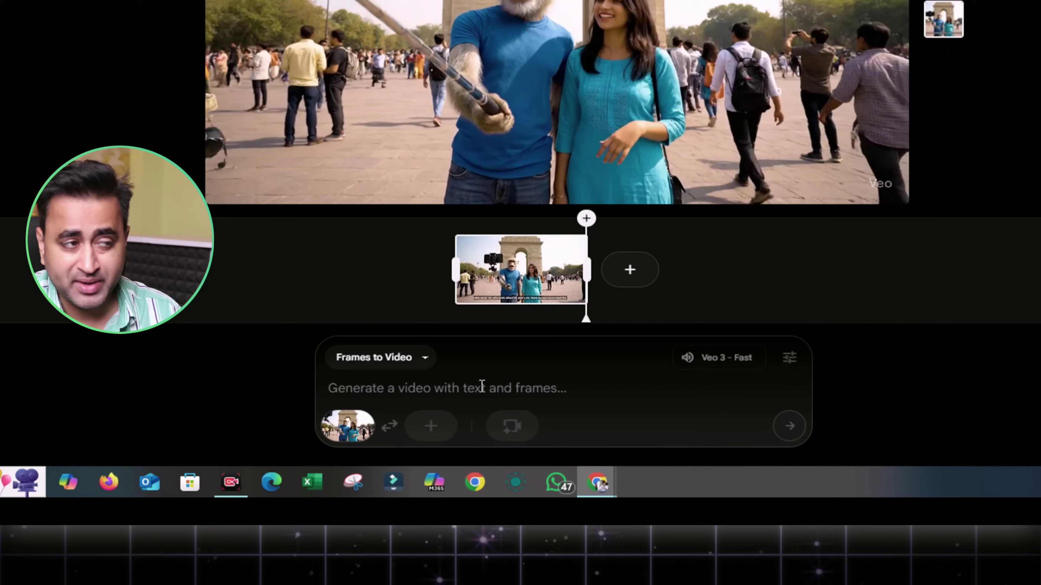
pyautogui.write('India Gate, daylight. Realistic monkeylight hair facial hair and wearing blue T-shirt and jeans walking upright like a human, holding selfie stick and he says "Hello dosto Yeh raha India Gate! Dilli ka start point, mere sath hai meri dost Sia" Beside him, a young Indian woman (Sia) in sky blue kurti and jeans, shoulder-length hair, walking and smiling. Tourists around and she says "Hi Guys, Yahan aake real Dilli wali feeling aati hai."')
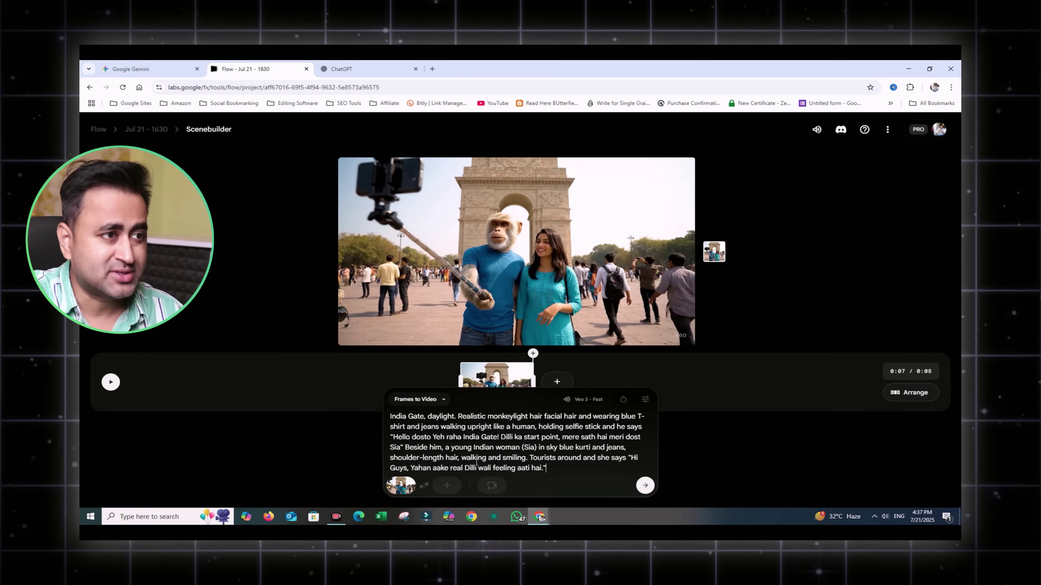